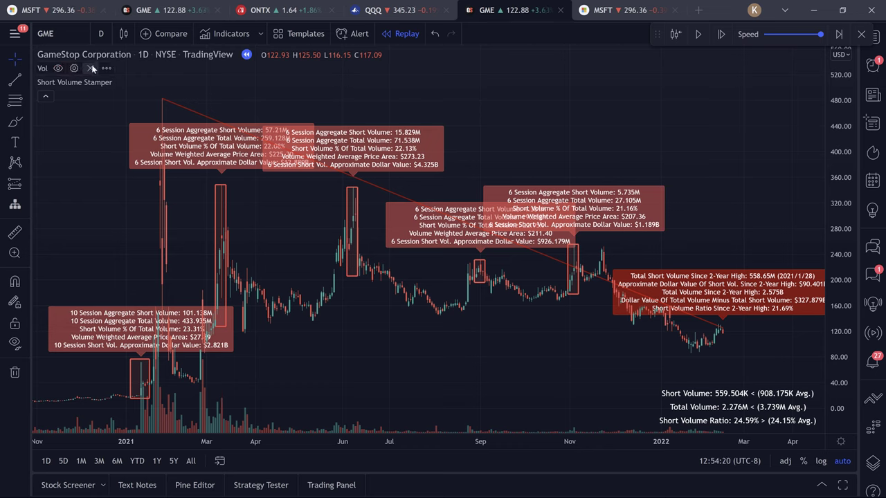
Turn on the Short Volume Stamper's Instructions setting and move the settings window aside to read them
left_click(138, 83)
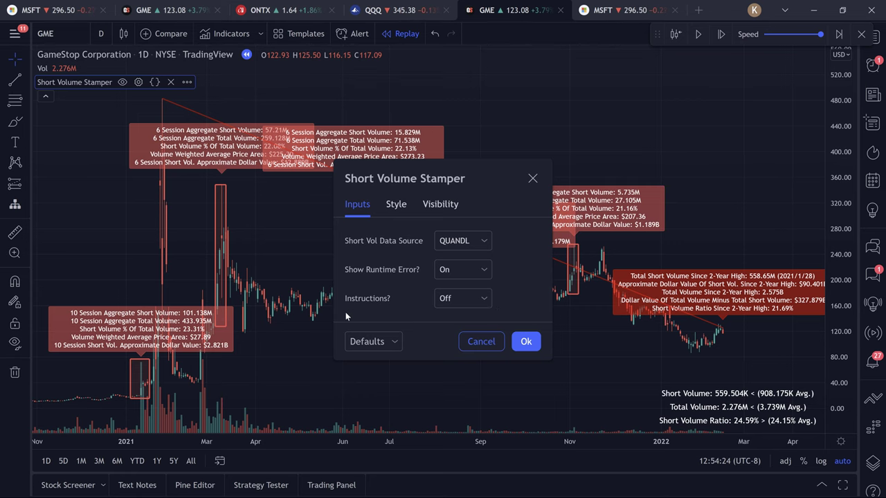
left_click(455, 300)
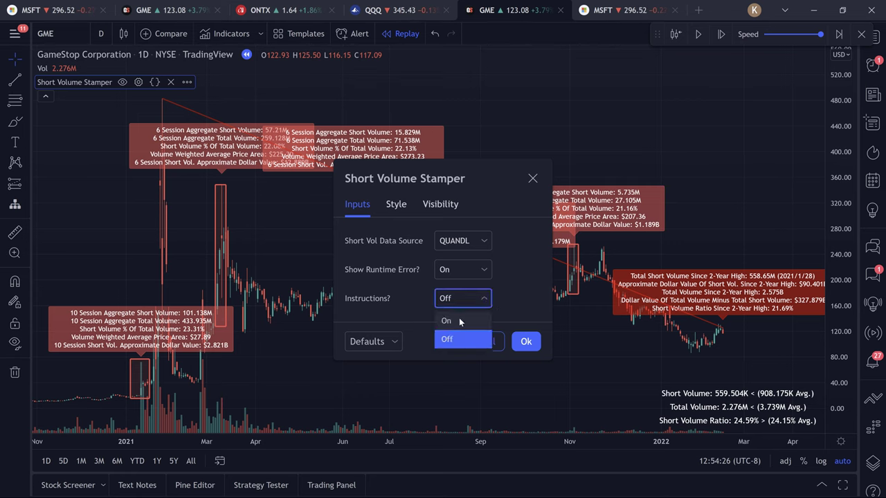
left_click(460, 318)
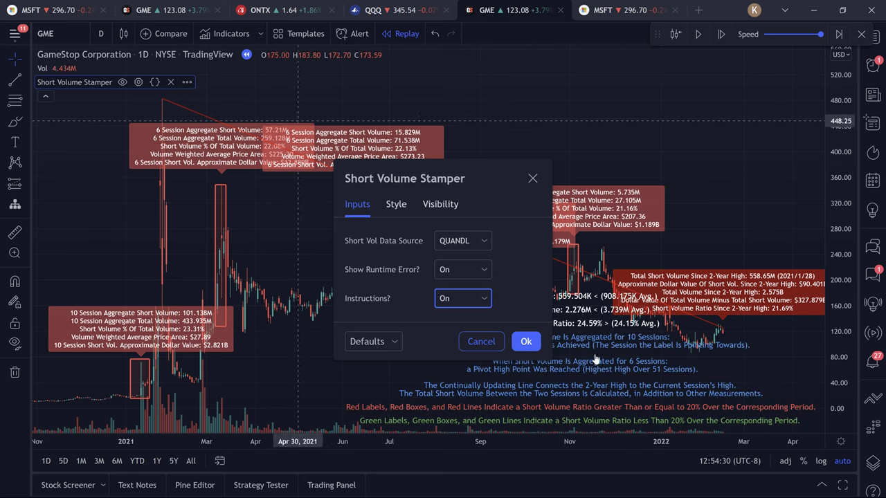
left_click_drag(450, 173, 338, 129)
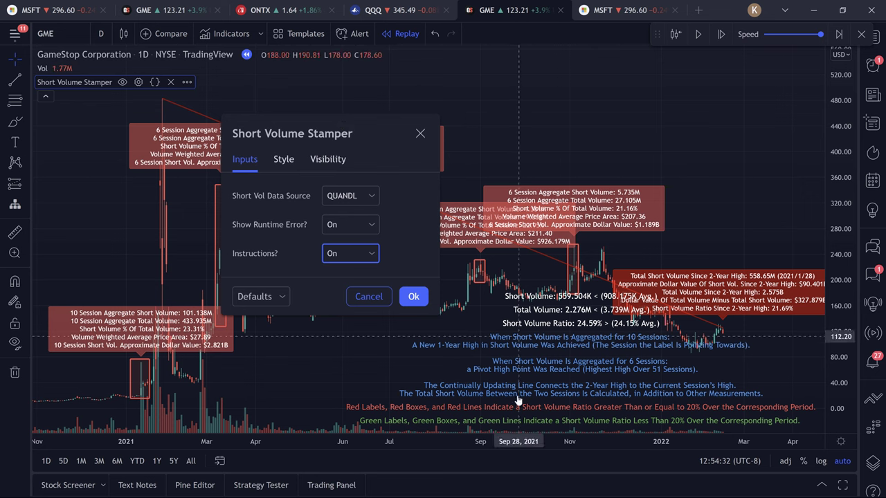
Turn Instructions back off, apply, zoom the chart and enlarge the Pine Editor code panel
left_click(346, 257)
left_click(345, 298)
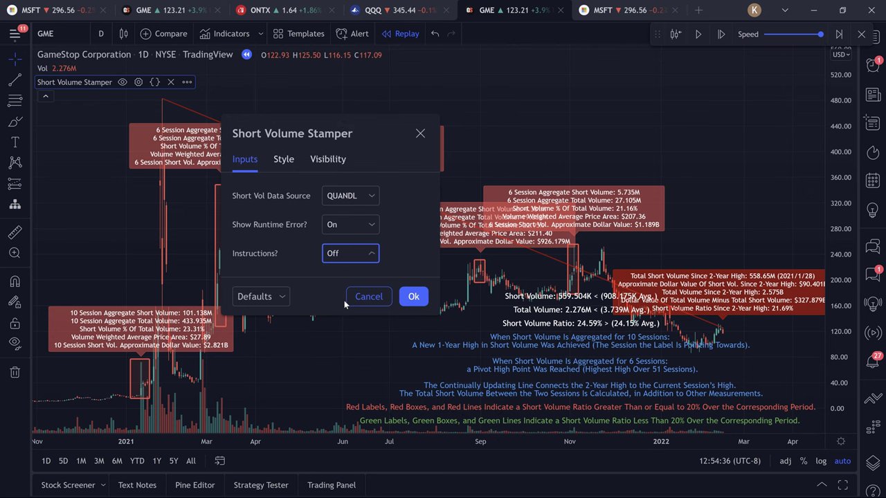
left_click(413, 297)
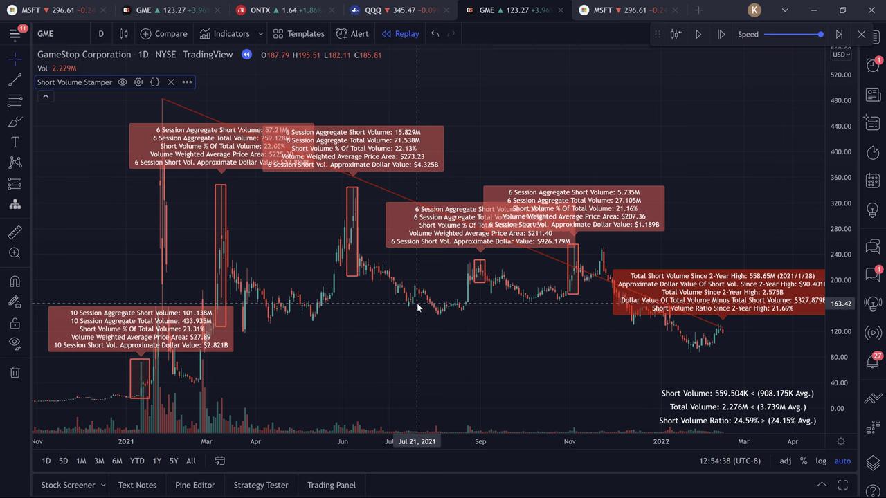
scroll(417, 307, "up", 5)
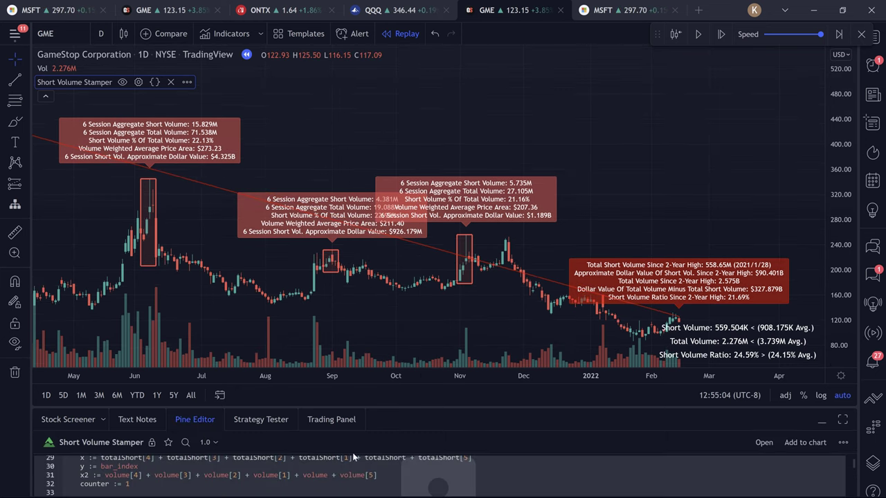
left_click_drag(353, 409, 336, 295)
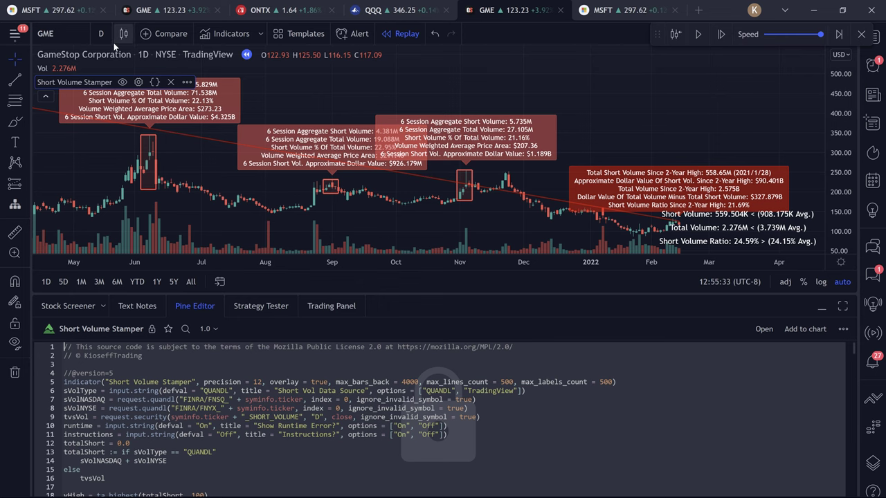
left_click(45, 33)
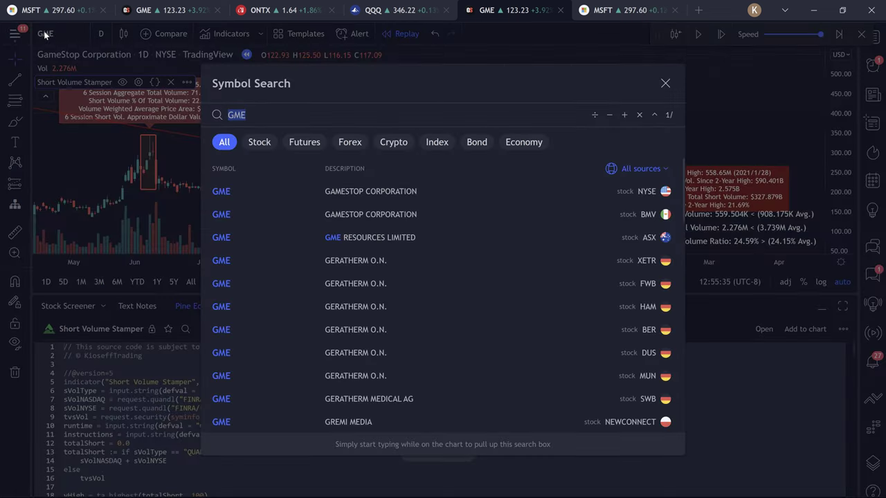
type("GME_SHORT")
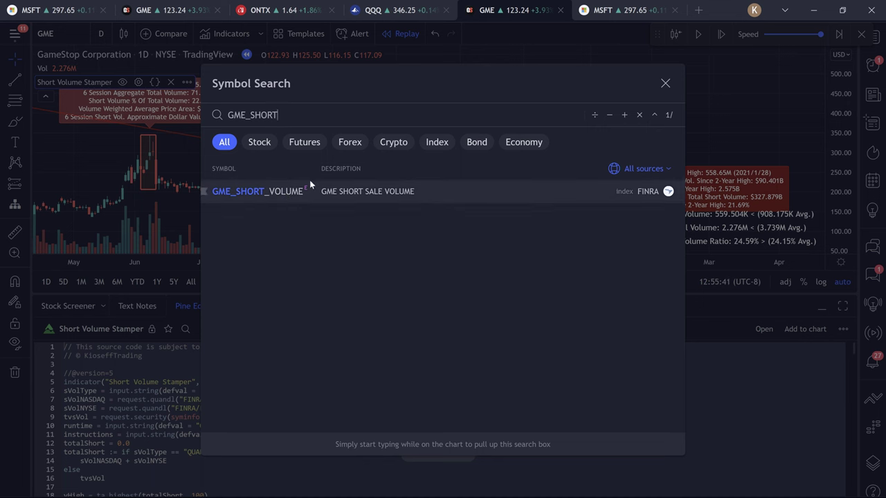
left_click(164, 214)
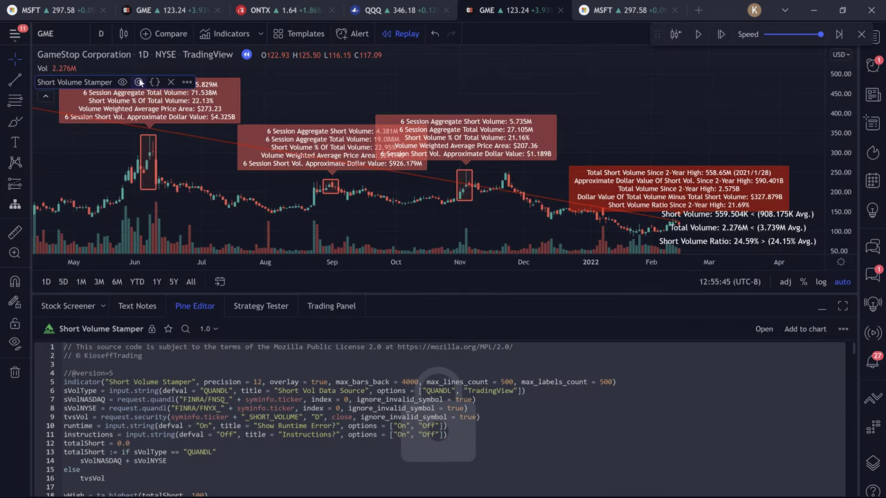
Set the indicator's Short Vol Data Source to TradingView, after closing a stray symbol search
left_click(138, 83)
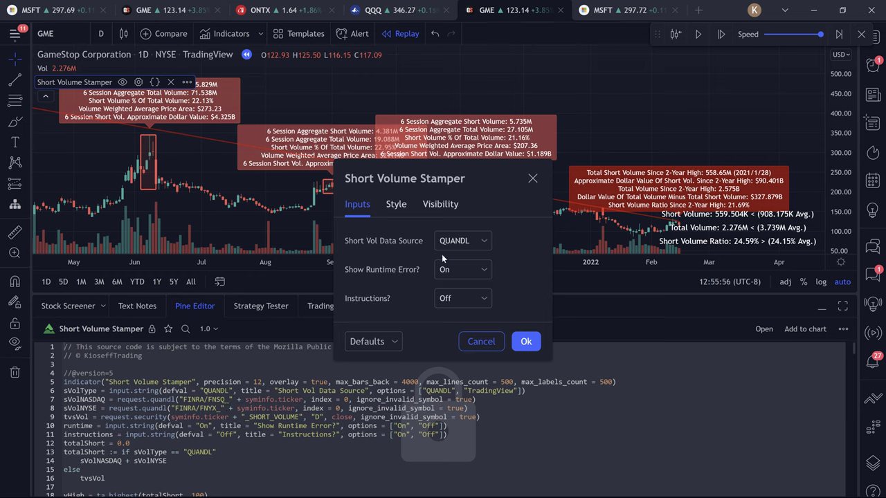
left_click(472, 241)
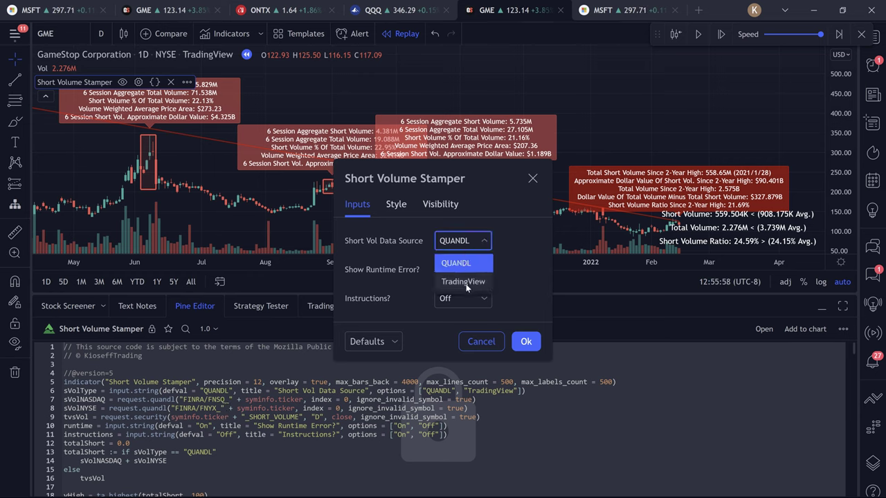
left_click(45, 33)
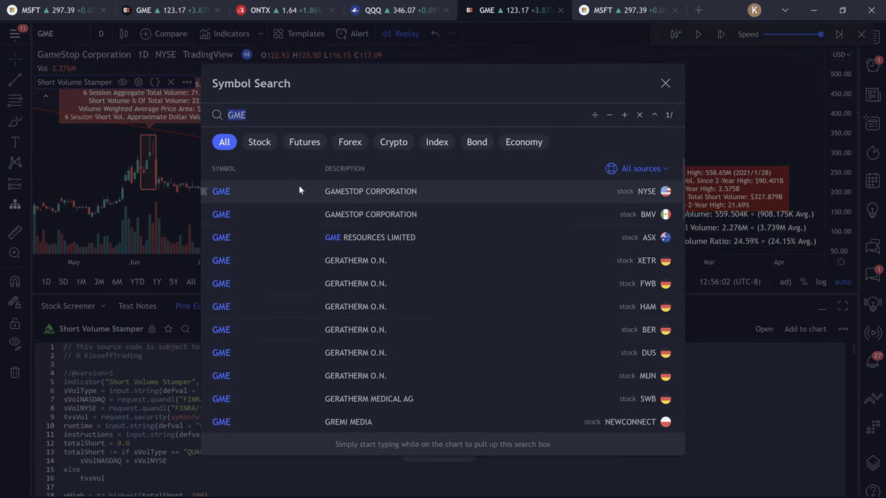
left_click(139, 81)
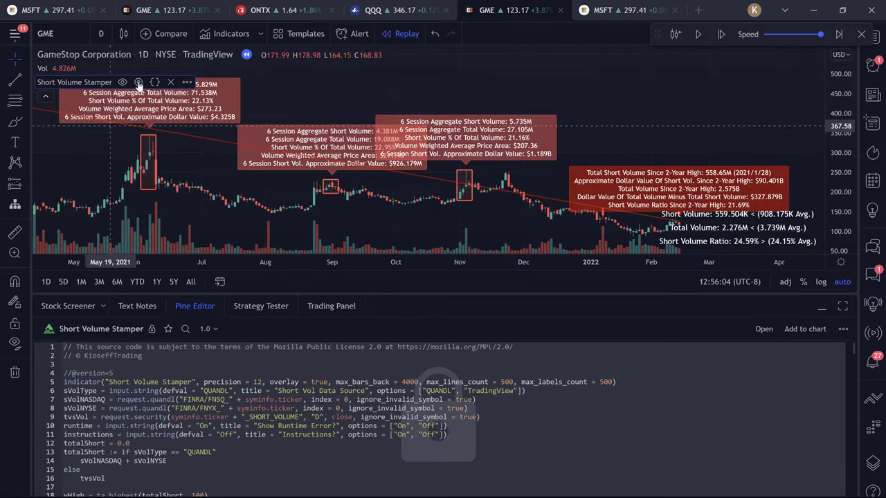
left_click(139, 82)
left_click(472, 246)
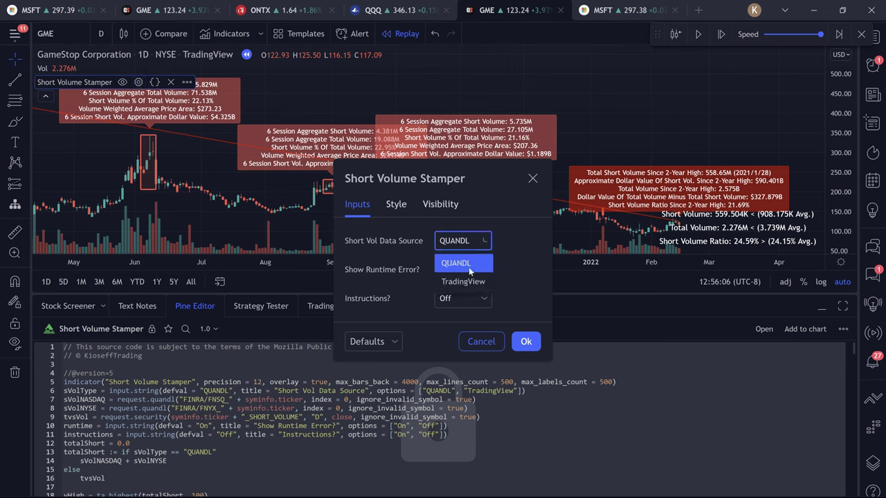
left_click(462, 279)
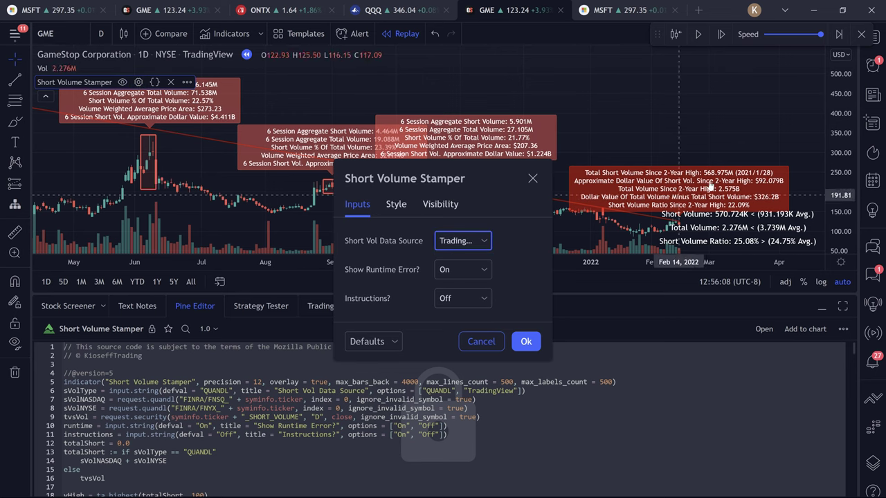
Switch the Short Vol Data Source back to QUANDL and apply the settings
left_click(463, 243)
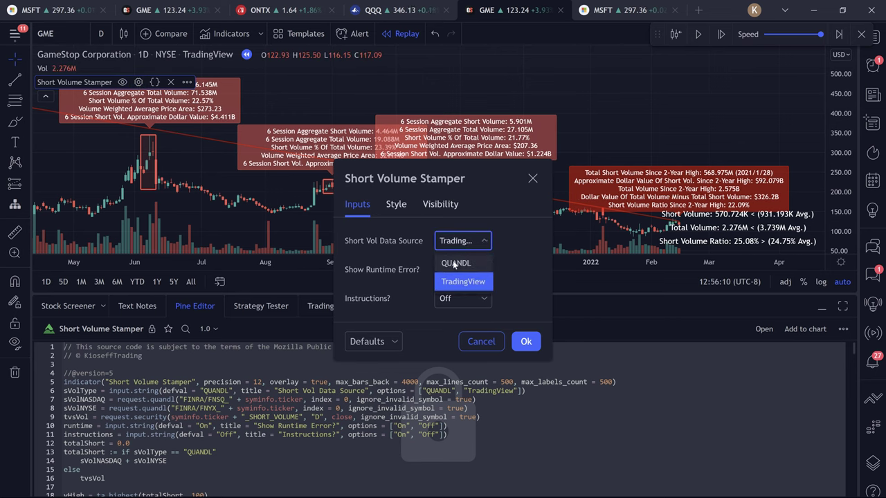
left_click(455, 263)
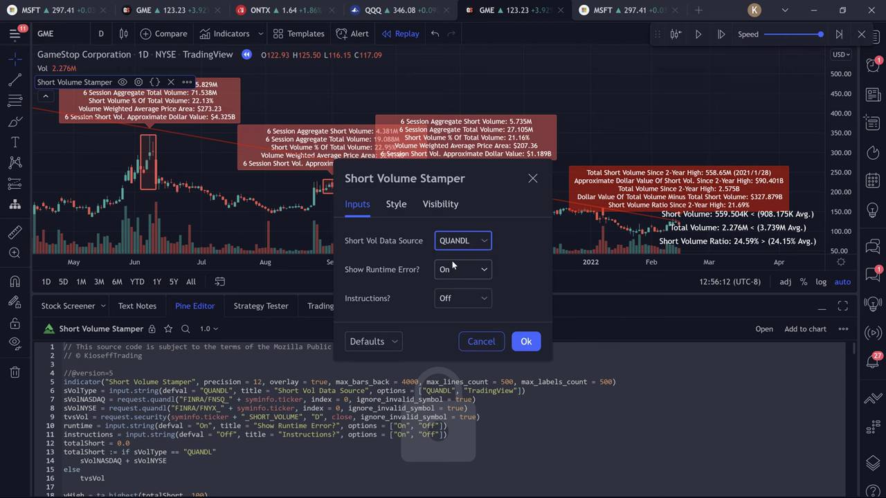
left_click(526, 342)
left_click_drag(427, 496, 427, 497)
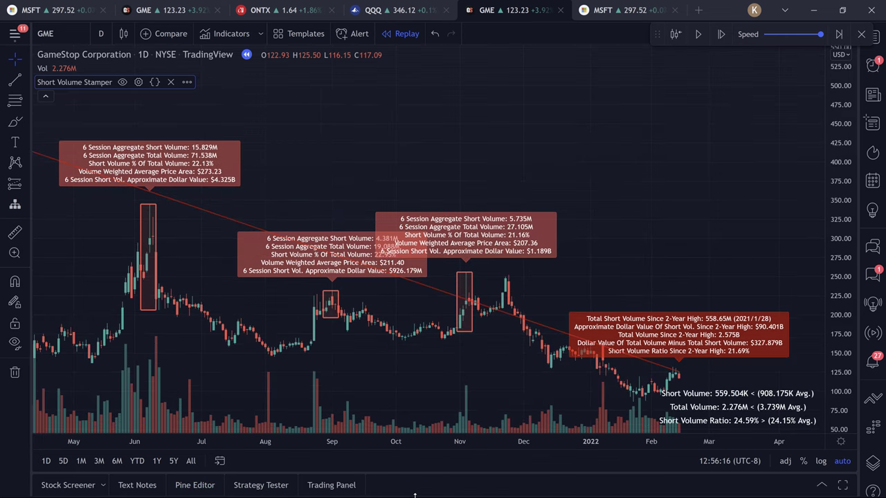
scroll(524, 335, "up", 3)
scroll(554, 333, "up", 2)
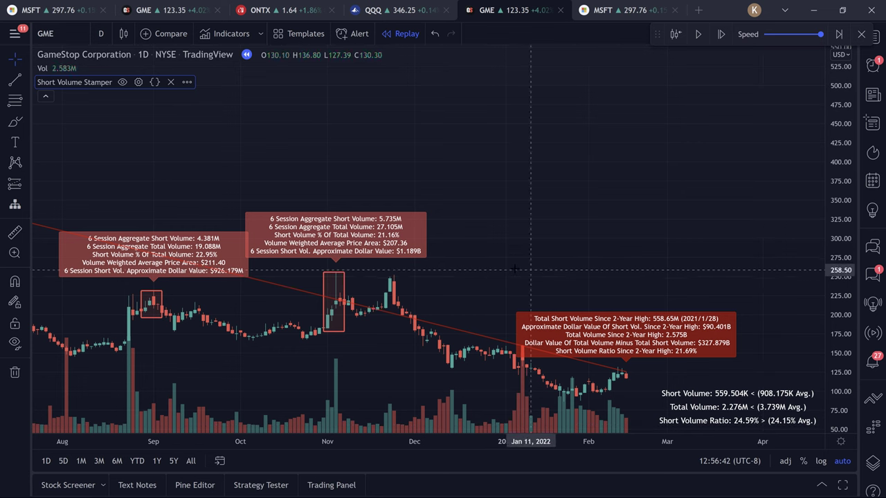
scroll(509, 331, "down", 1)
scroll(510, 332, "down", 1)
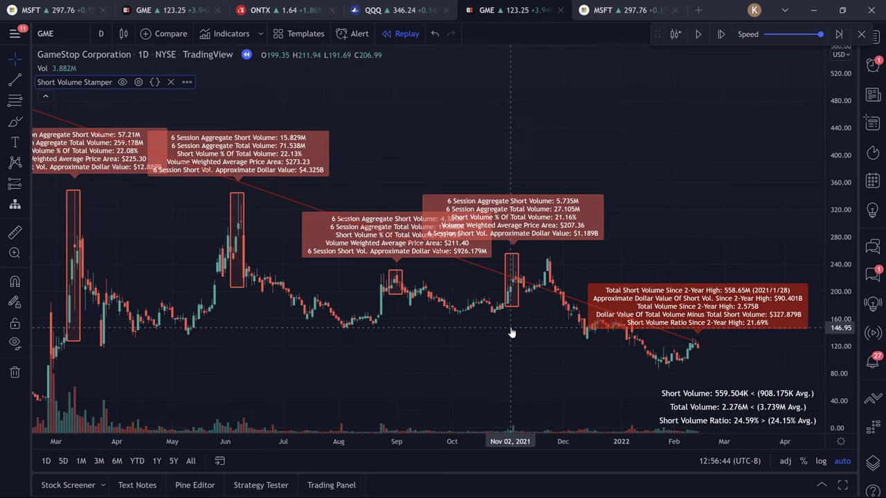
scroll(394, 242, "left", 5)
scroll(394, 240, "right", 3)
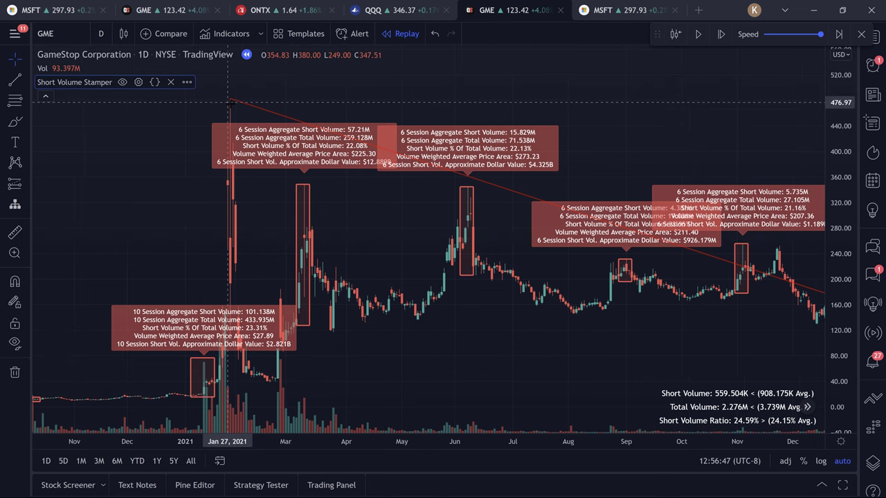
scroll(229, 103, "right", 5)
scroll(229, 102, "right", 2)
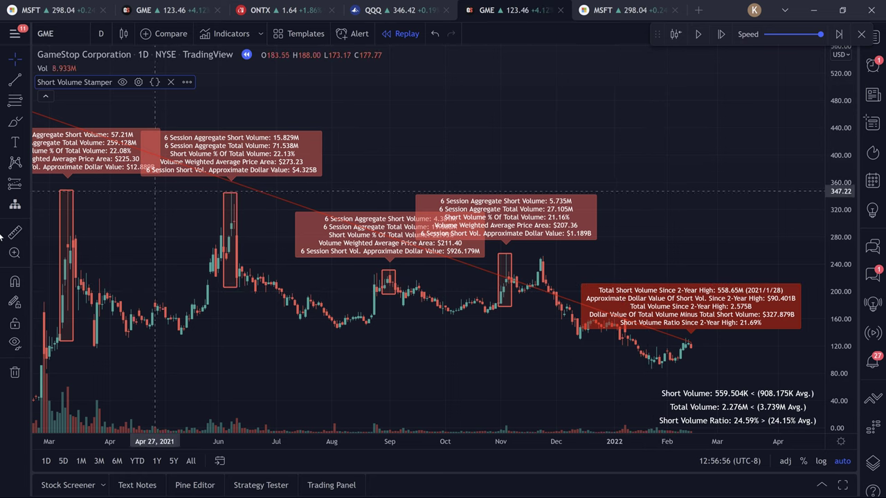
Measure from the Jan 28, 2021 high to Feb 14, 2022: −359.15 (−75.14%) over 264 bars
left_click_drag(81, 238, 105, 238)
scroll(104, 239, "left", 2)
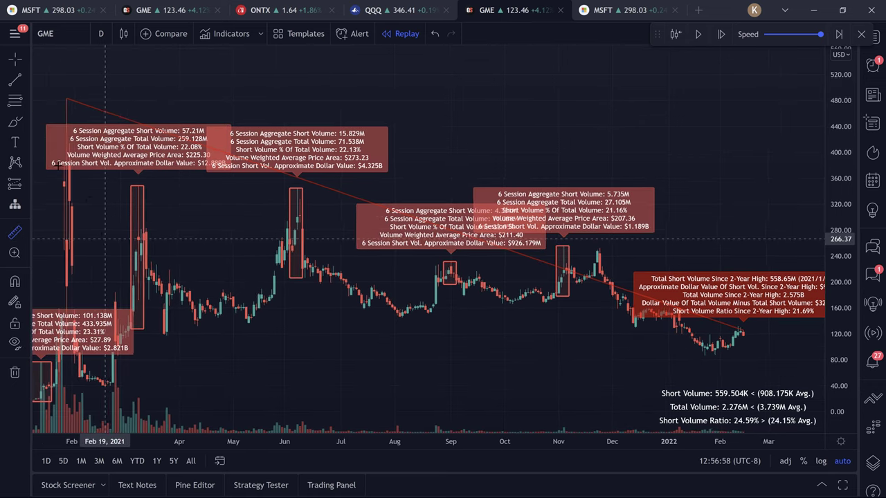
left_click(70, 101)
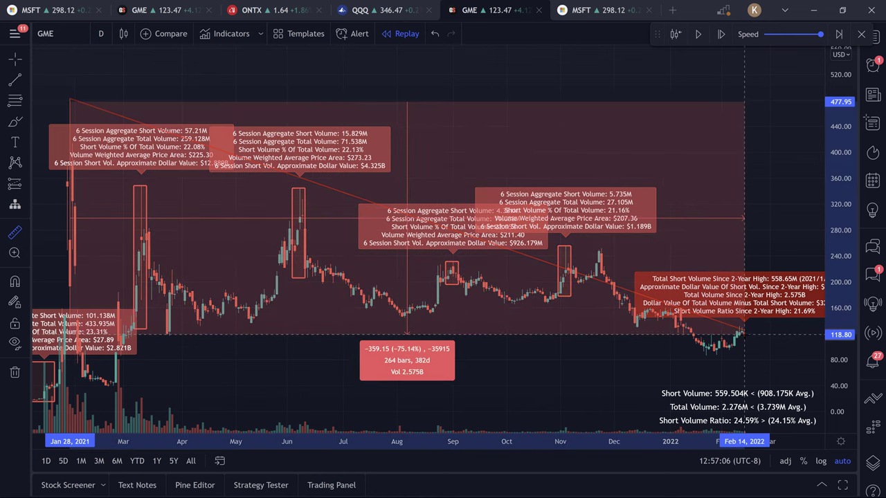
left_click(744, 336)
scroll(534, 408, "down", 2)
scroll(535, 408, "right", 2)
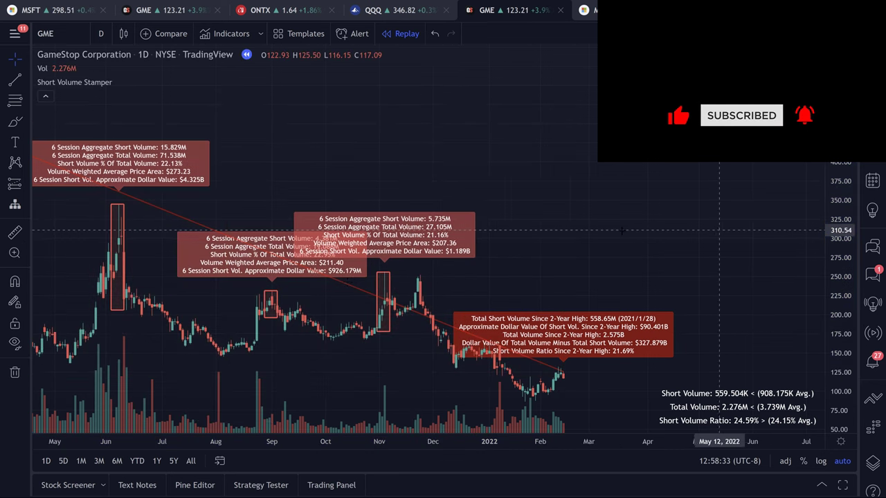
Dismiss the price measurement and pan back to bring the 2020 price history into view
left_click(350, 287)
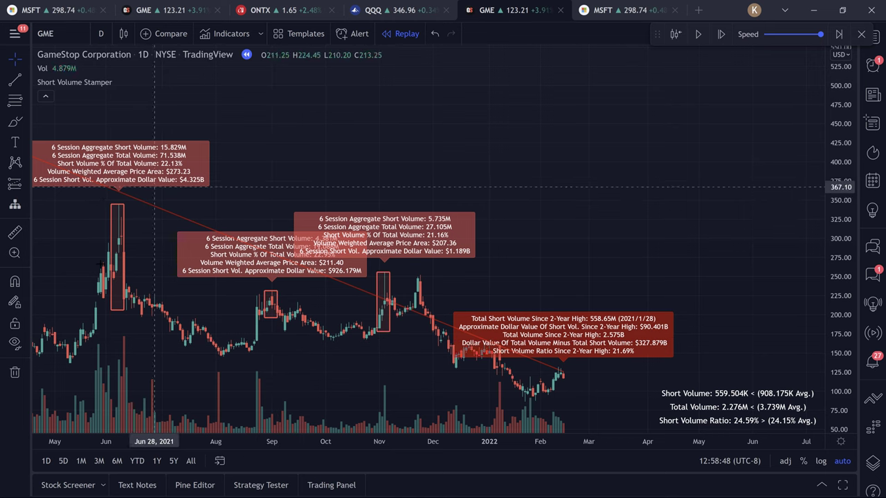
scroll(333, 284, "down", 2)
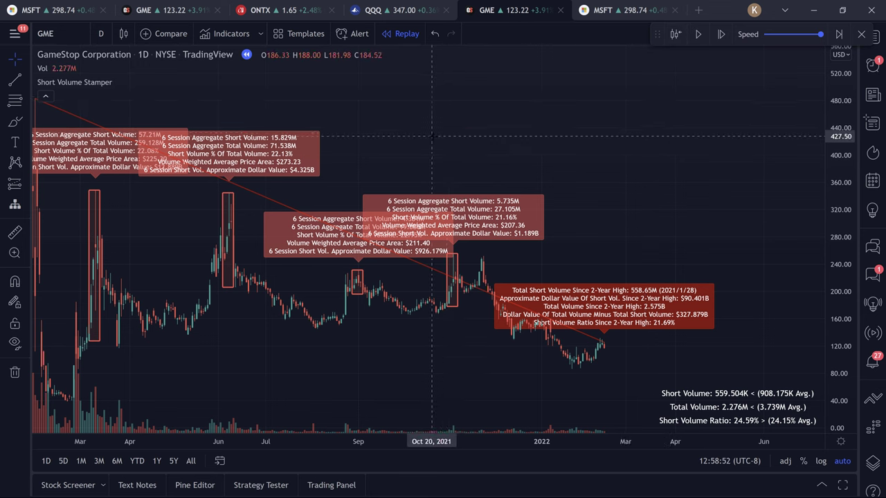
left_click_drag(443, 138, 614, 139)
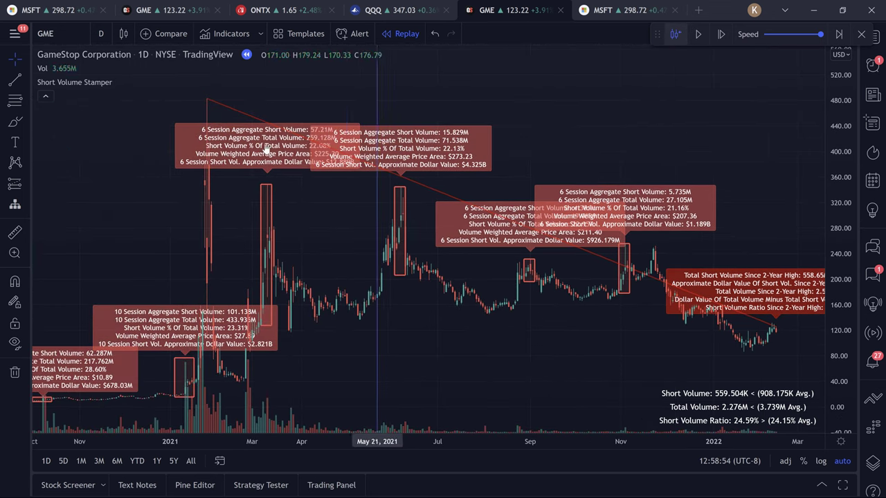
Start bar replay from Feb 10, 2021 and play it forward into December 2021
left_click(227, 138)
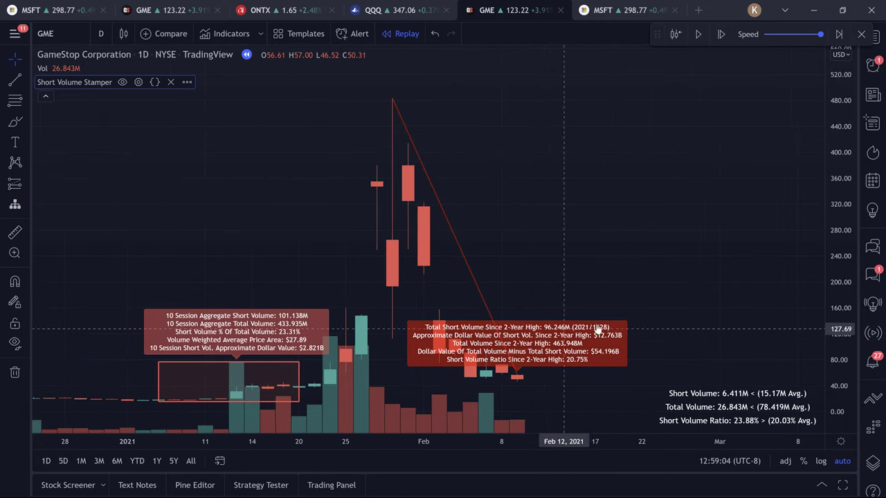
left_click(699, 44)
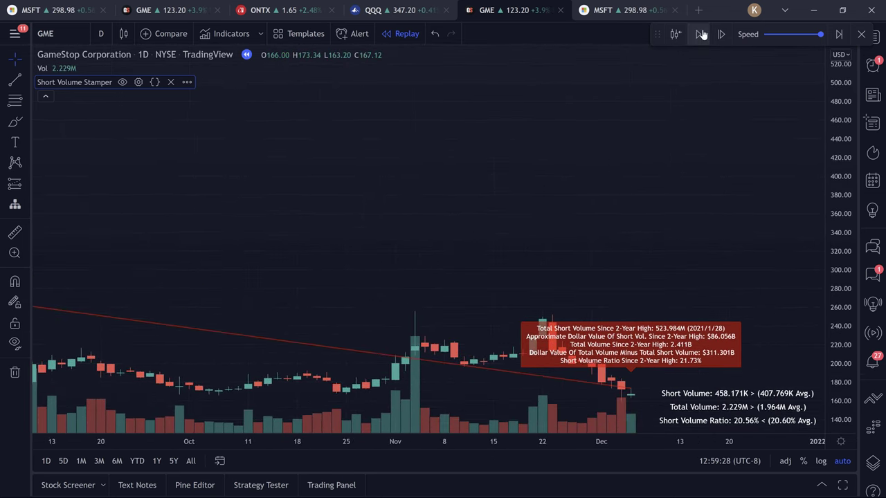
Pause the replay and scroll back to the autumn-2020 short-volume boxes (34.791M, 62.287M)
left_click(701, 34)
scroll(450, 194, "left", 15)
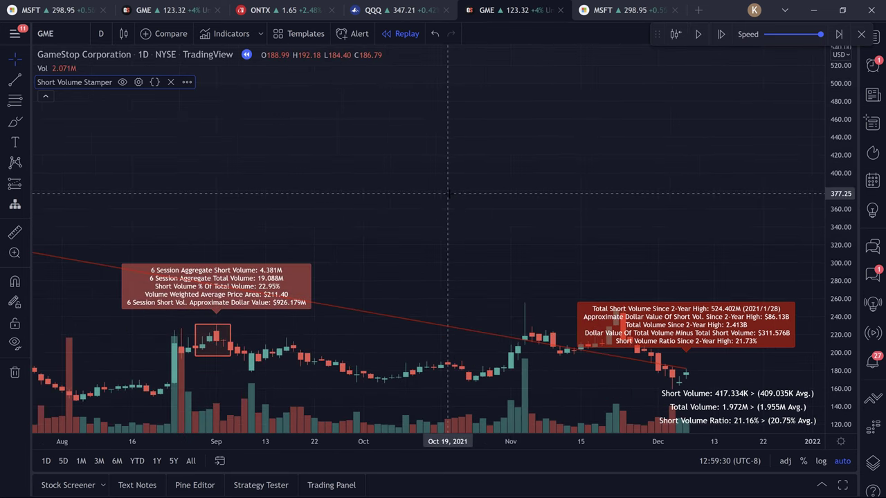
scroll(452, 194, "left", 8)
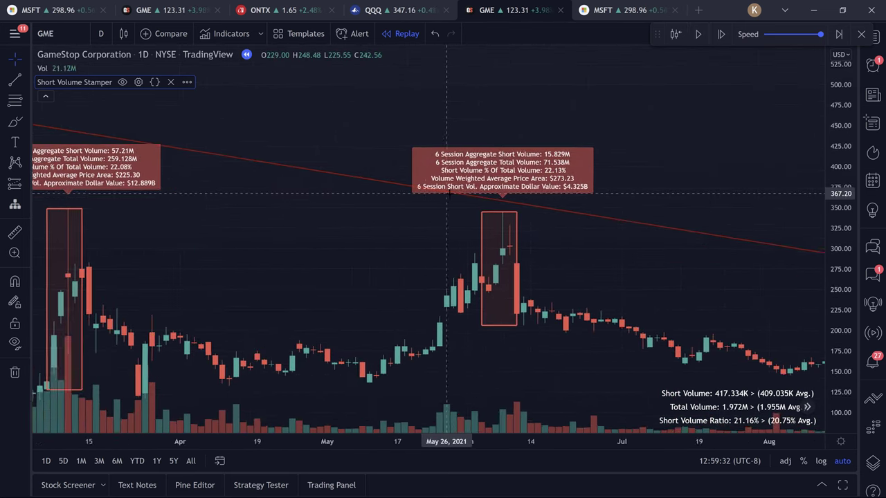
scroll(464, 242, "right", 4)
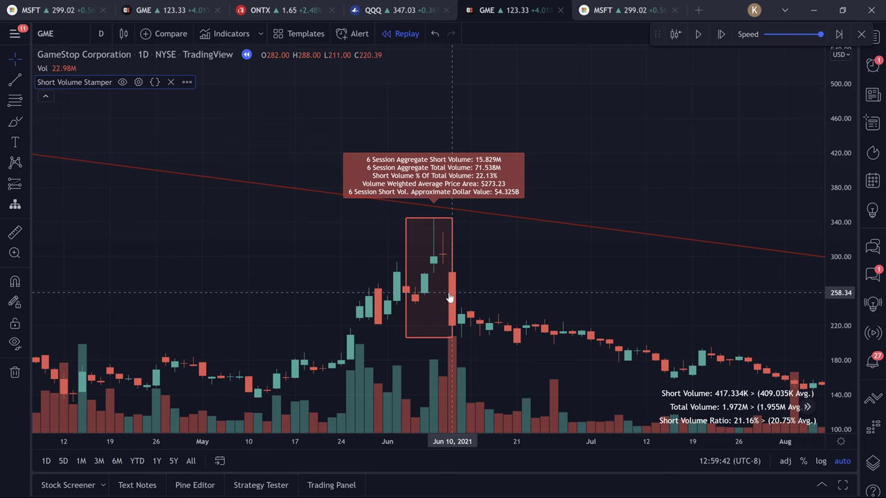
scroll(449, 298, "left", 15)
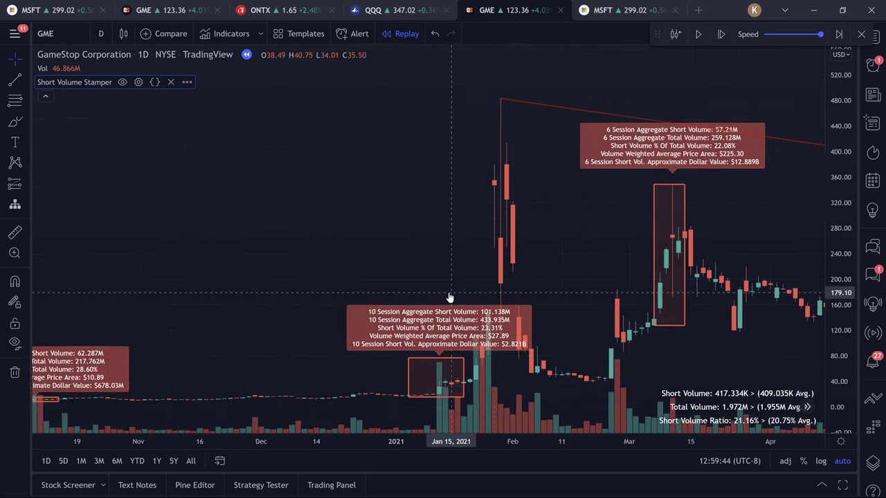
scroll(448, 298, "left", 8)
scroll(449, 298, "up", 5)
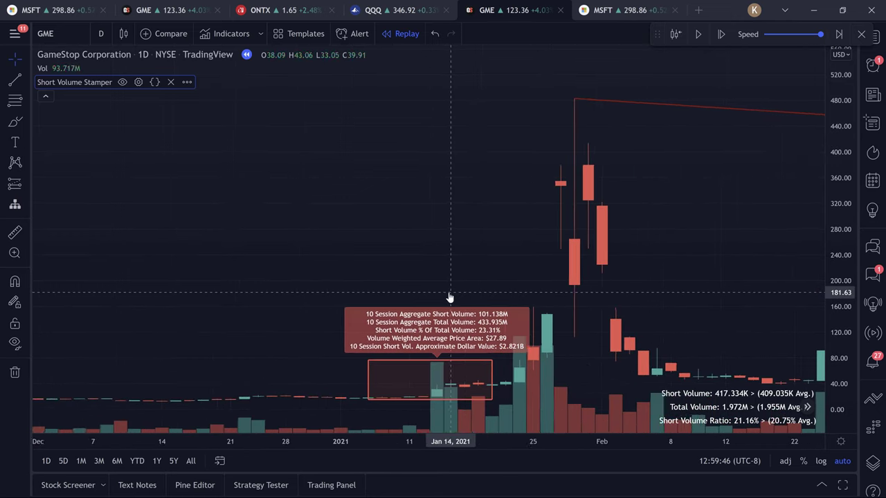
scroll(448, 298, "left", 10)
scroll(379, 309, "up", 4)
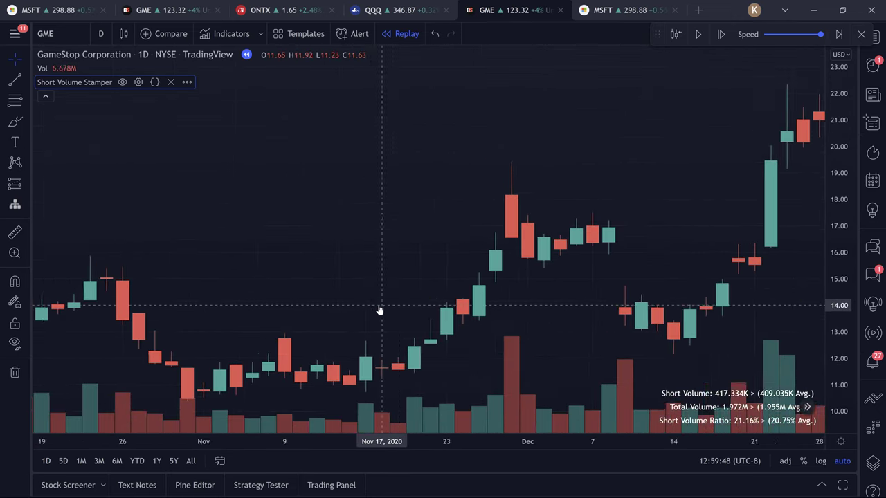
scroll(379, 310, "left", 10)
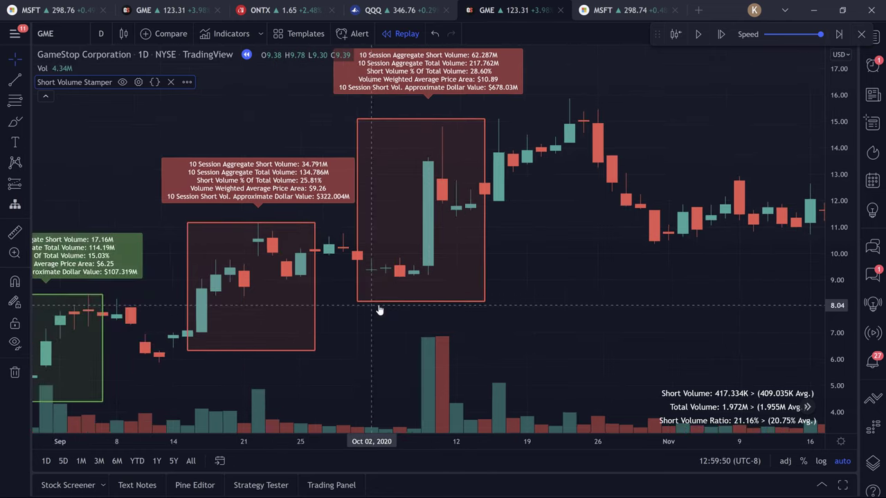
scroll(380, 310, "left", 4)
scroll(379, 309, "down", 2)
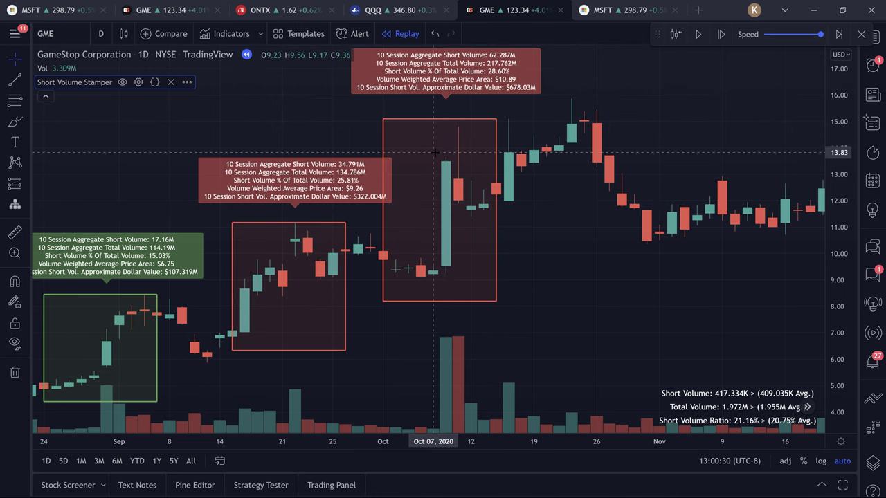
scroll(434, 152, "left", 10)
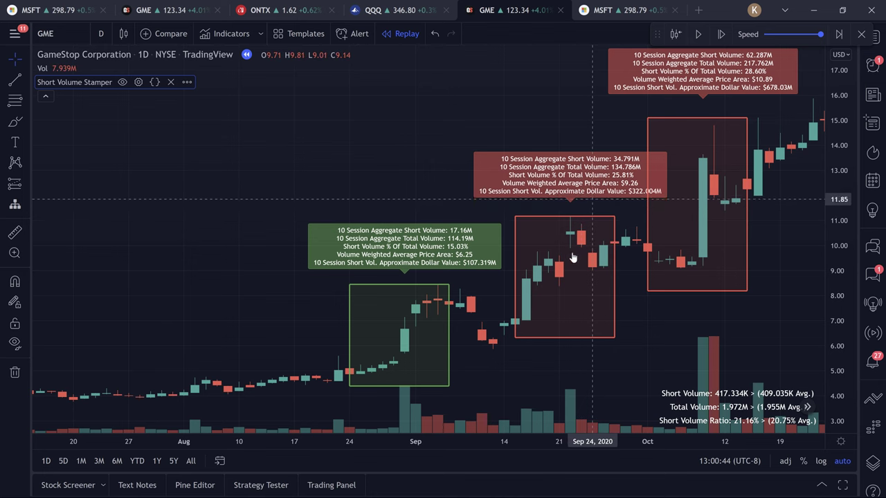
scroll(650, 171, "right", 10)
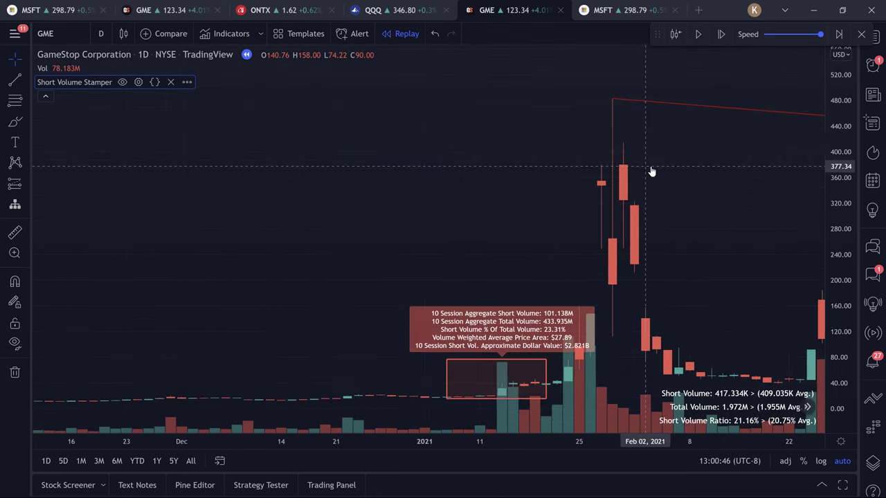